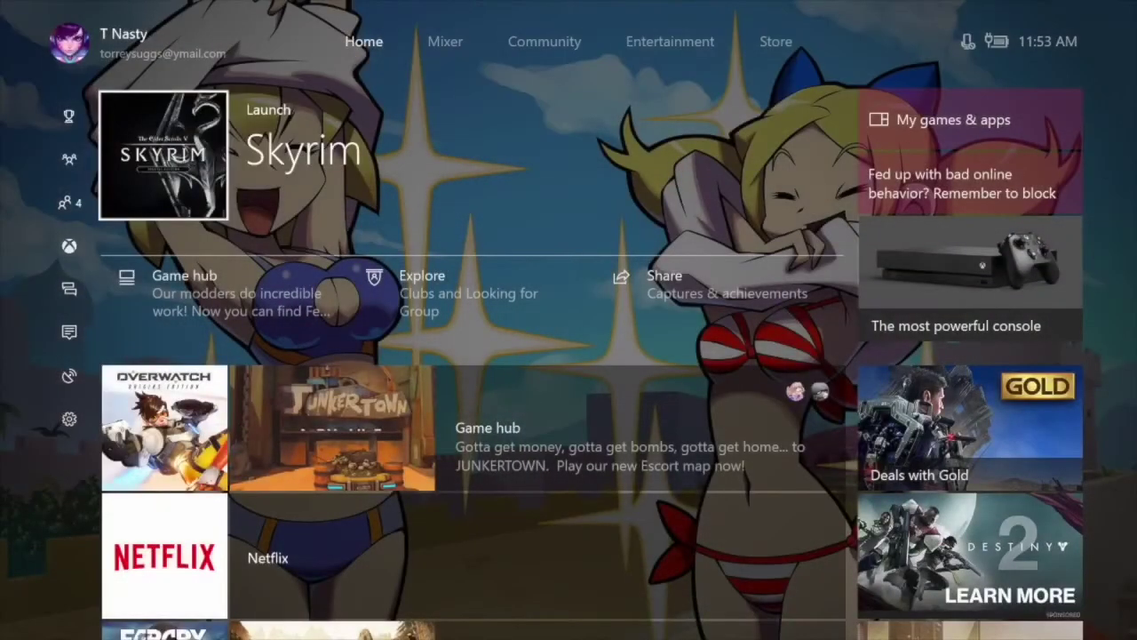
Step: Open the guide and view the external storage notification
left_click(224, 298)
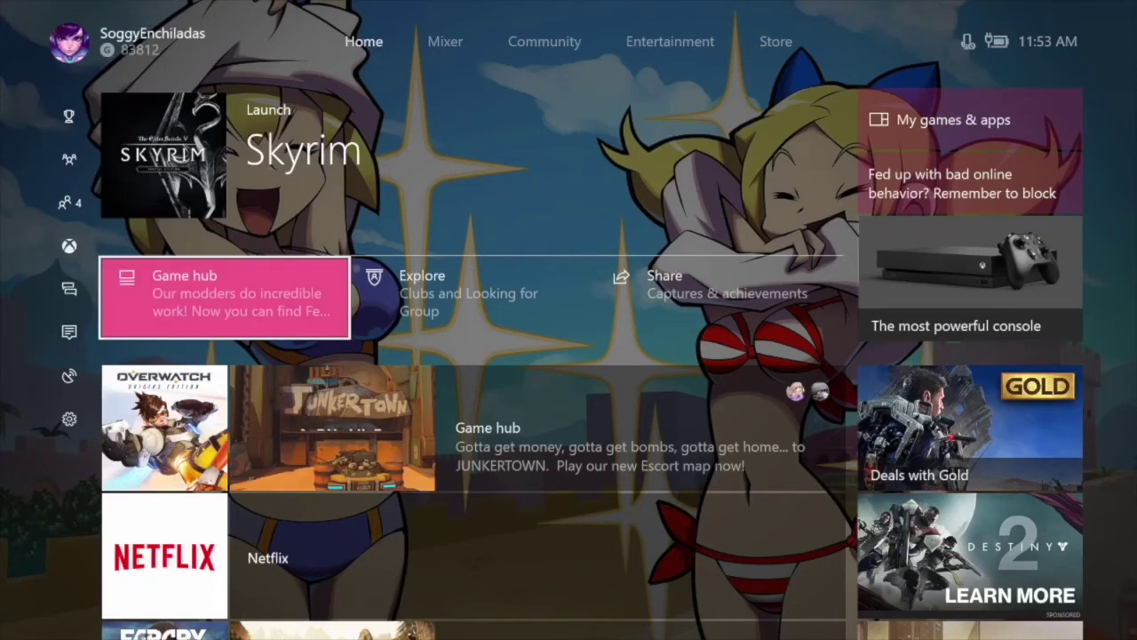
left_click(165, 426)
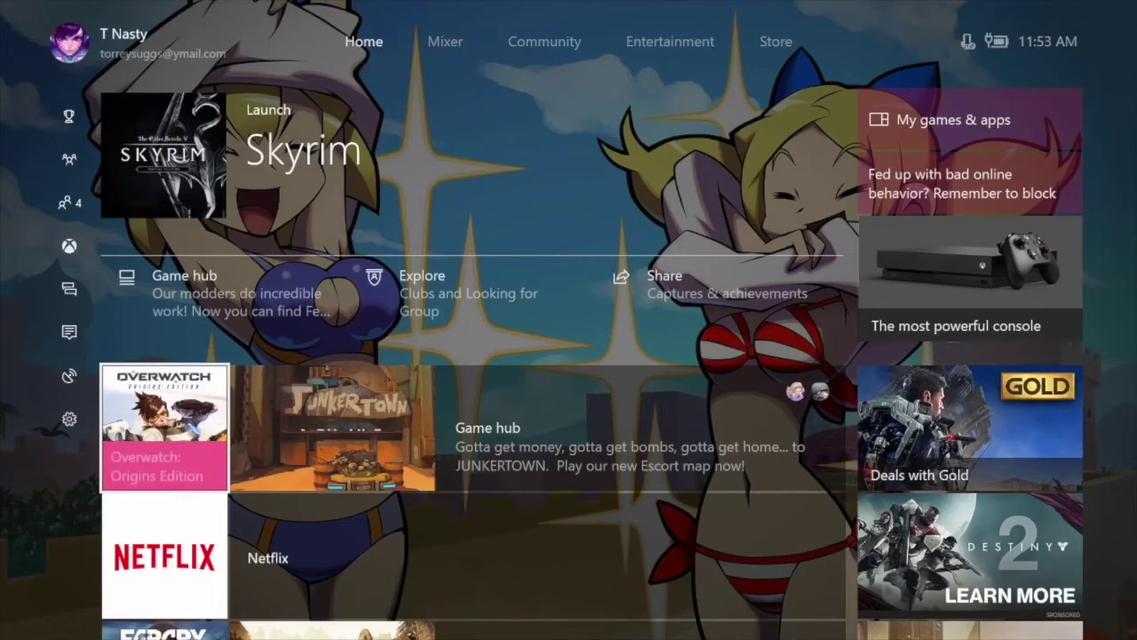
key("super")
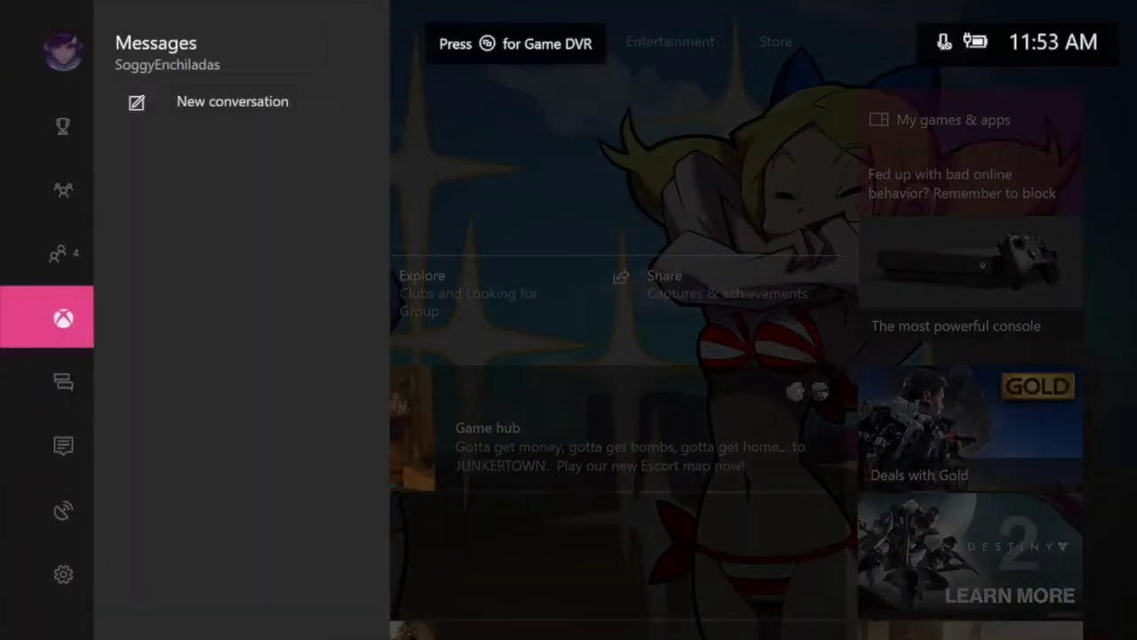
key("Down")
key("Down")
key("Up")
key("Right")
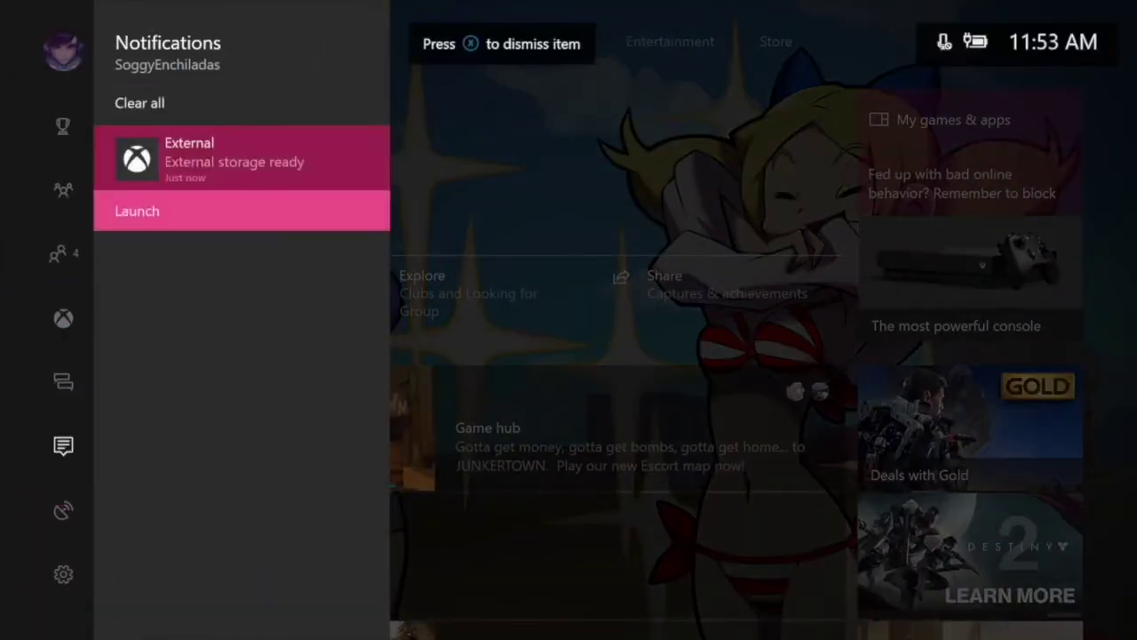
Step: Open the Storage page within the console's System settings
key("Left")
key("Down")
key("Down")
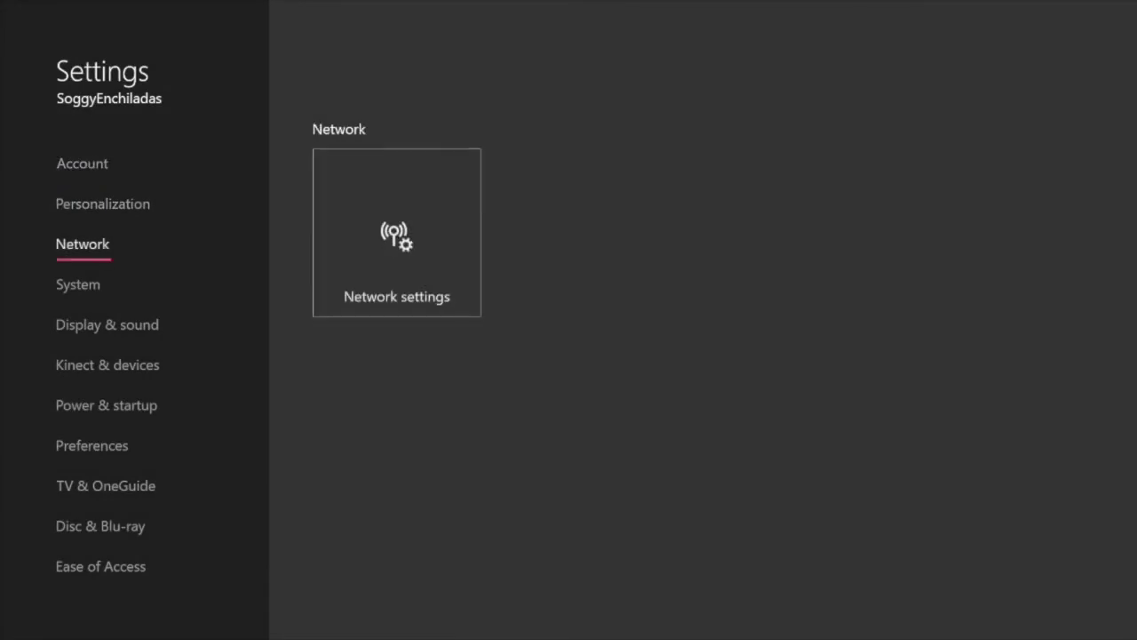
key("Up")
key("Up")
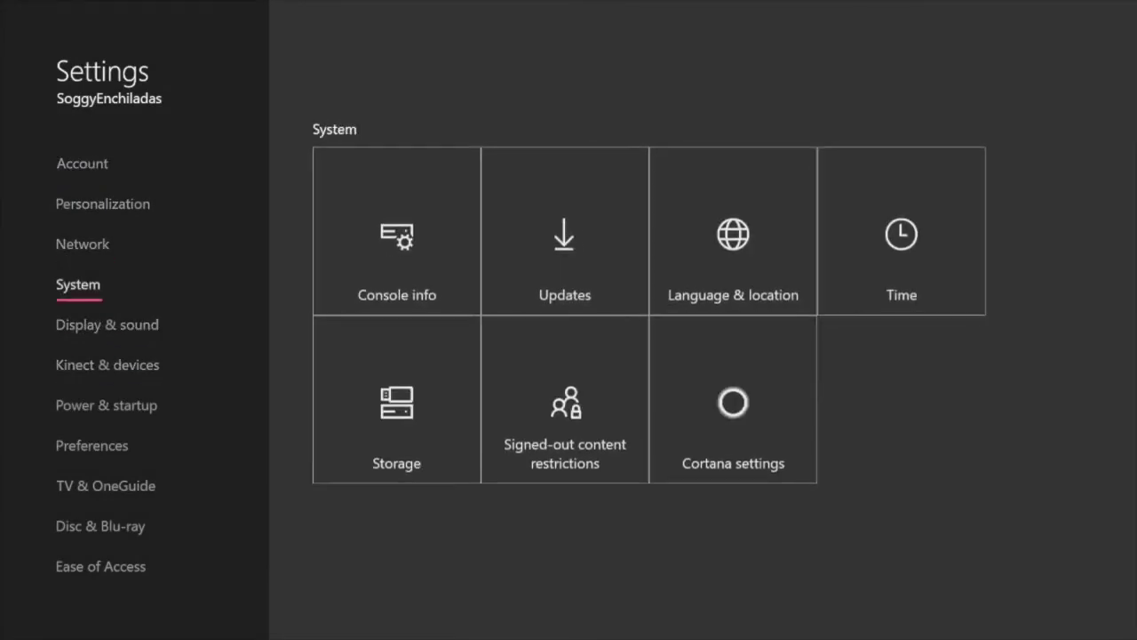
key("Right")
key("Down")
key("Return")
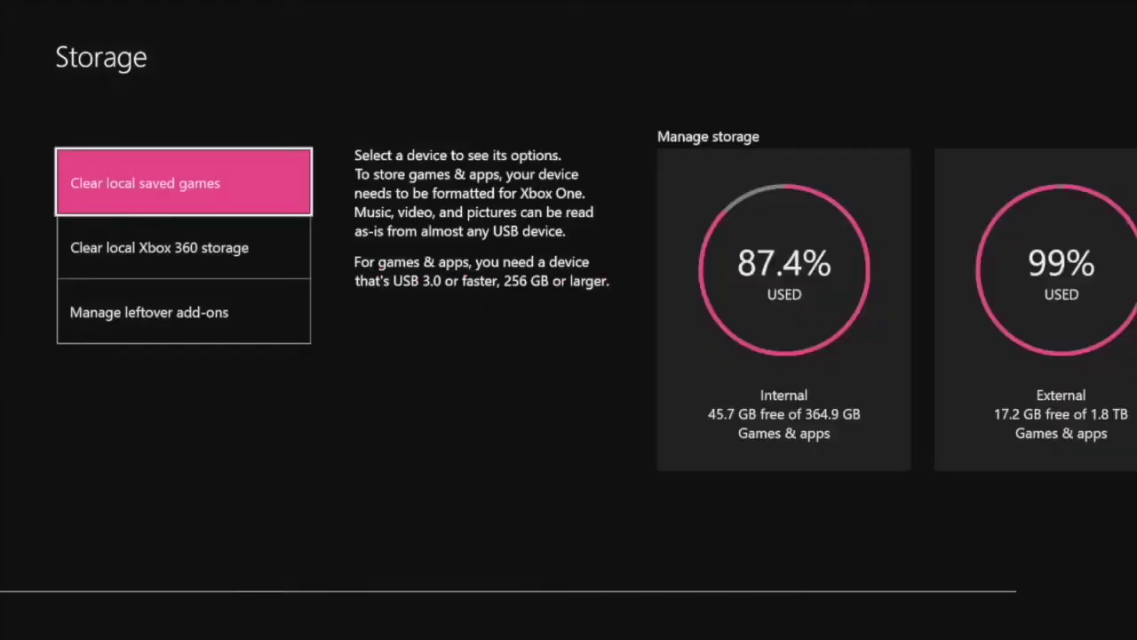
Step: Compare the used and free space of the Internal and External drives, and leave the Storage page
key("Right")
key("Right")
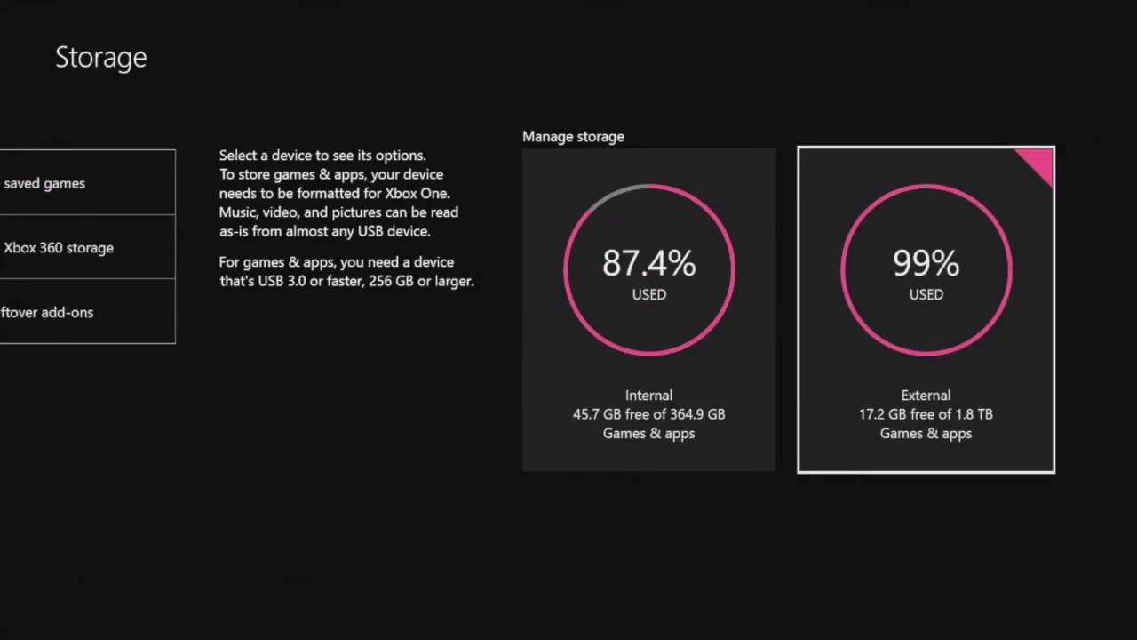
key("Left")
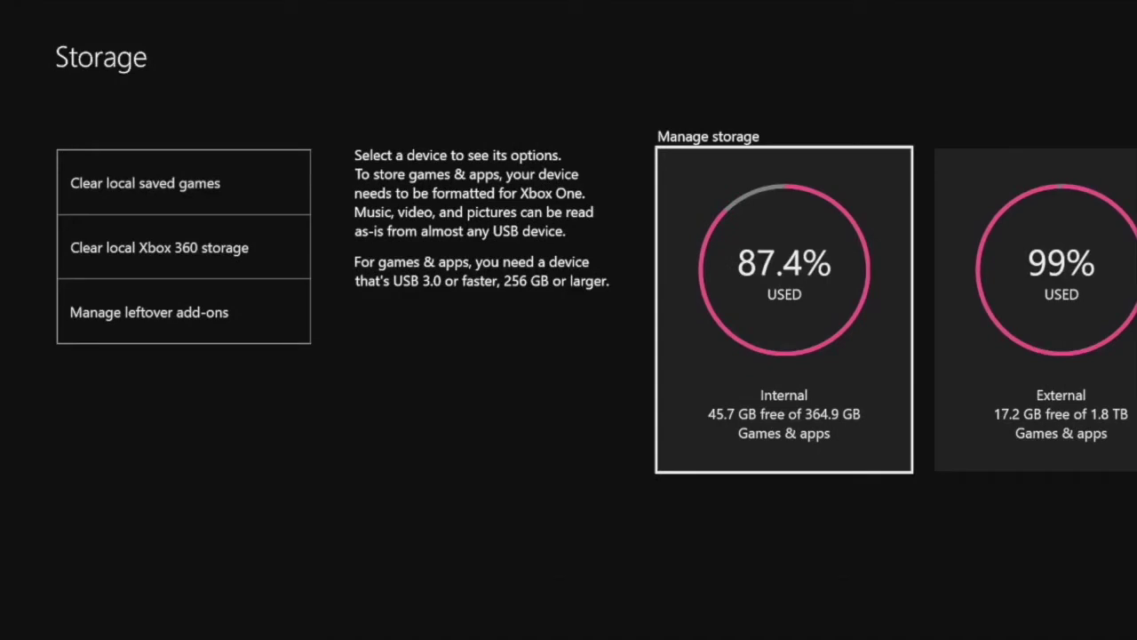
key("Right")
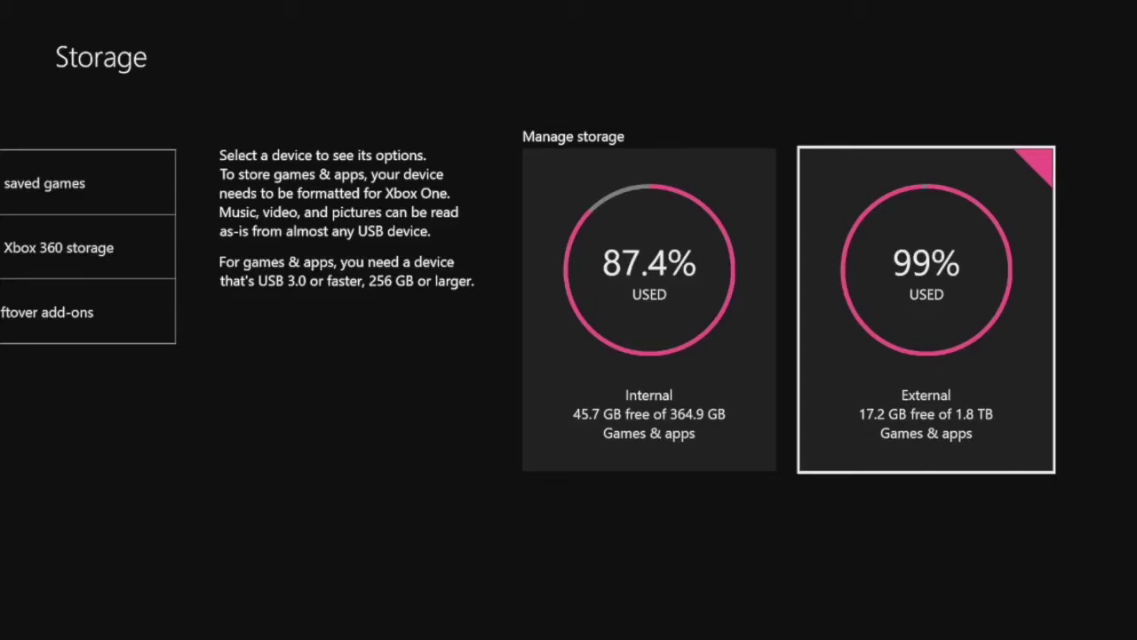
key("Left")
key("Left")
key("Right")
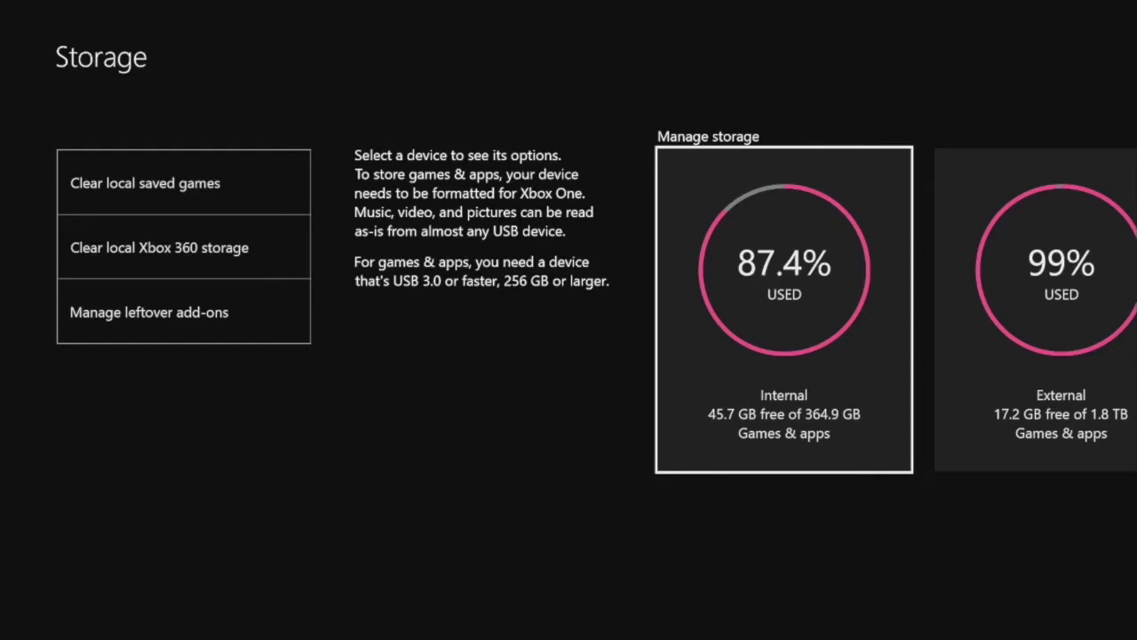
key("Left")
key("Right")
key("Right")
key("Left")
key("Left")
key("Right")
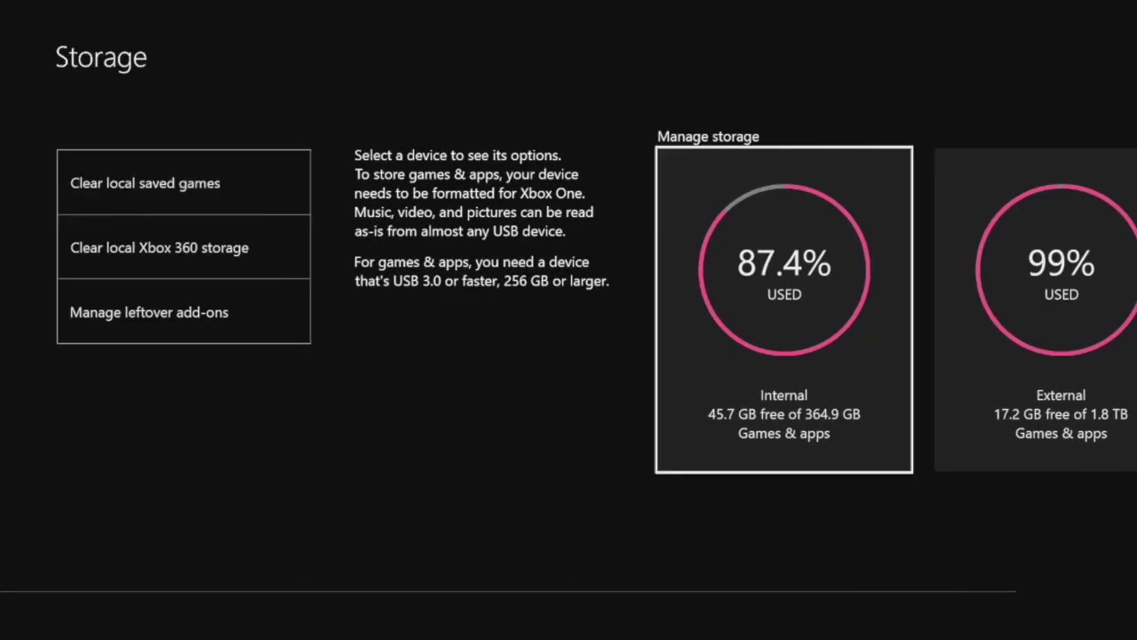
key("Right")
key("Left")
key("Left")
key("Escape")
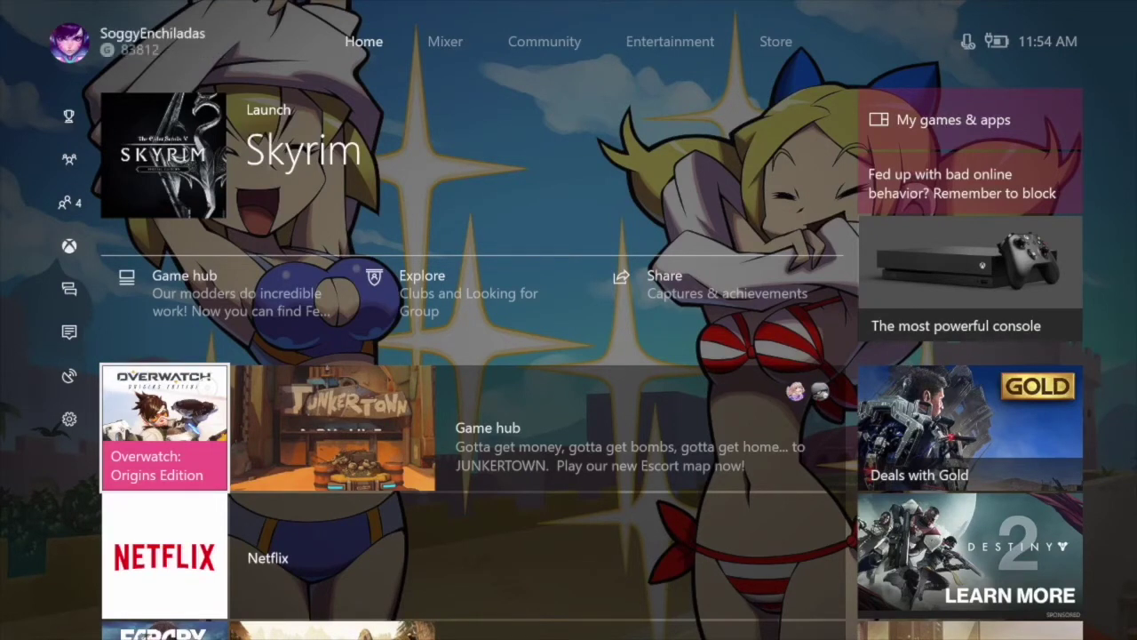
key("Right")
key("Up")
key("Right")
key("Right")
key("Up")
key("Left")
key("Return")
key("Down")
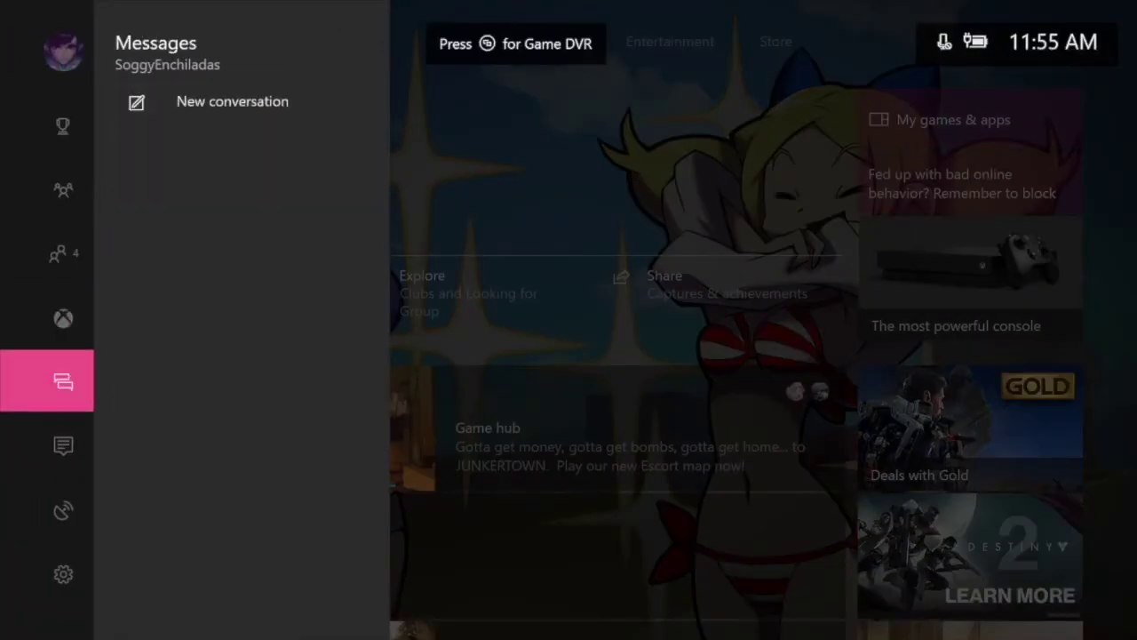
Step: Go back to the System settings and reopen the Storage page
key("Escape")
key("super")
key("Down")
key("Down")
key("Down")
key("Down")
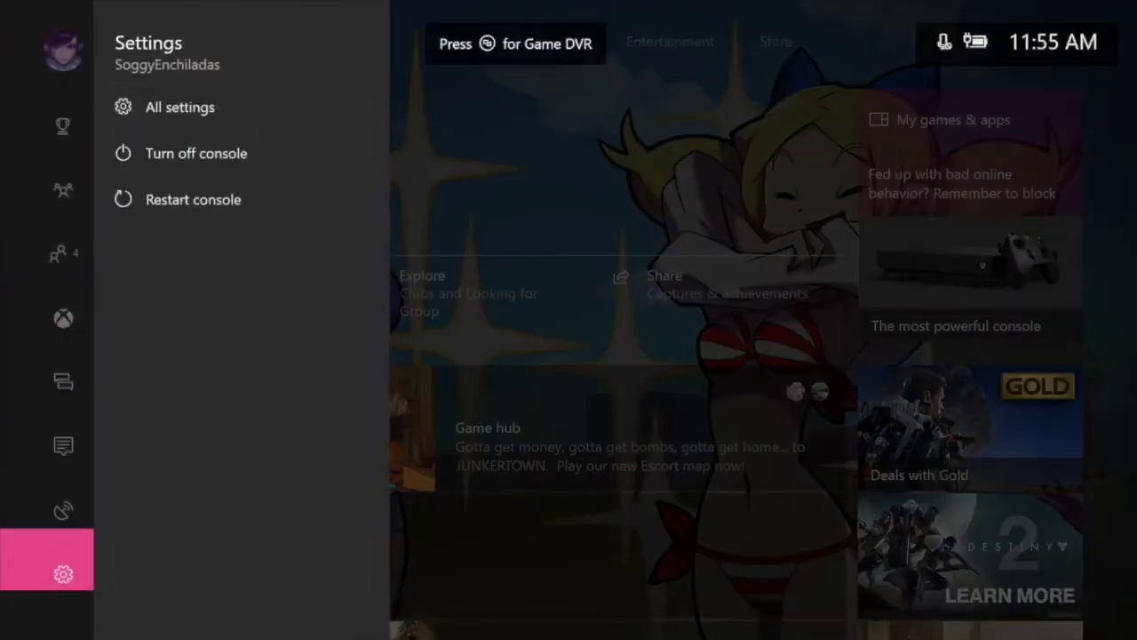
key("Right")
key("Return")
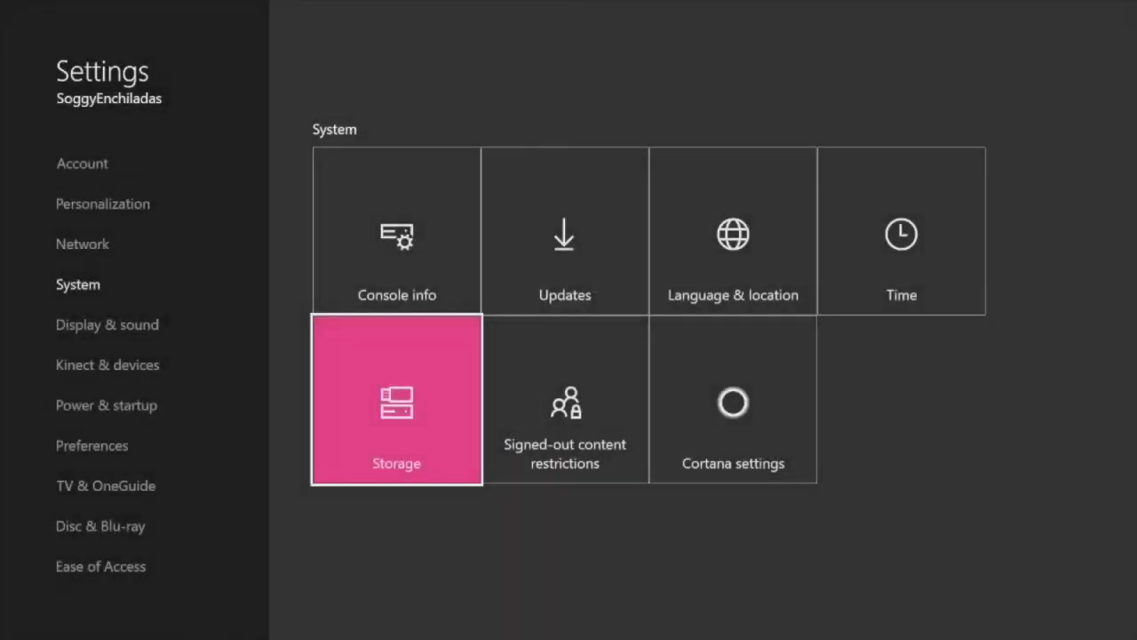
key("Right")
key("Left")
key("Return")
Step: Look through the listed storage devices and return to the home screen
key("Right")
key("Right")
key("Escape")
key("Escape")
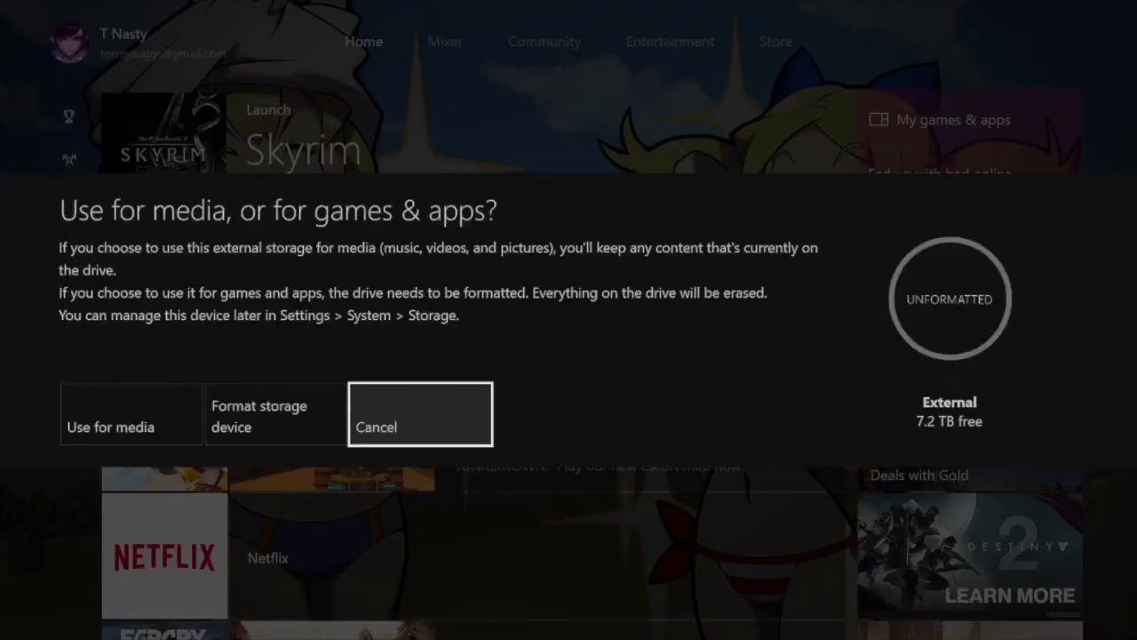
Step: Choose to format the newly connected 7.2 TB external drive for games and apps
key("Left")
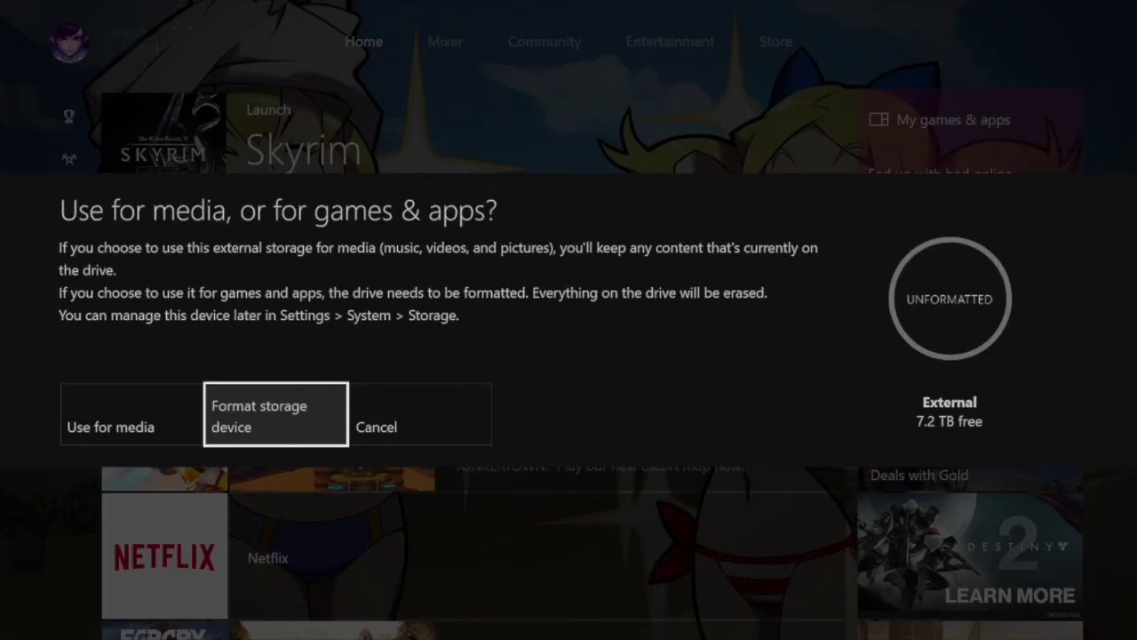
key("Left")
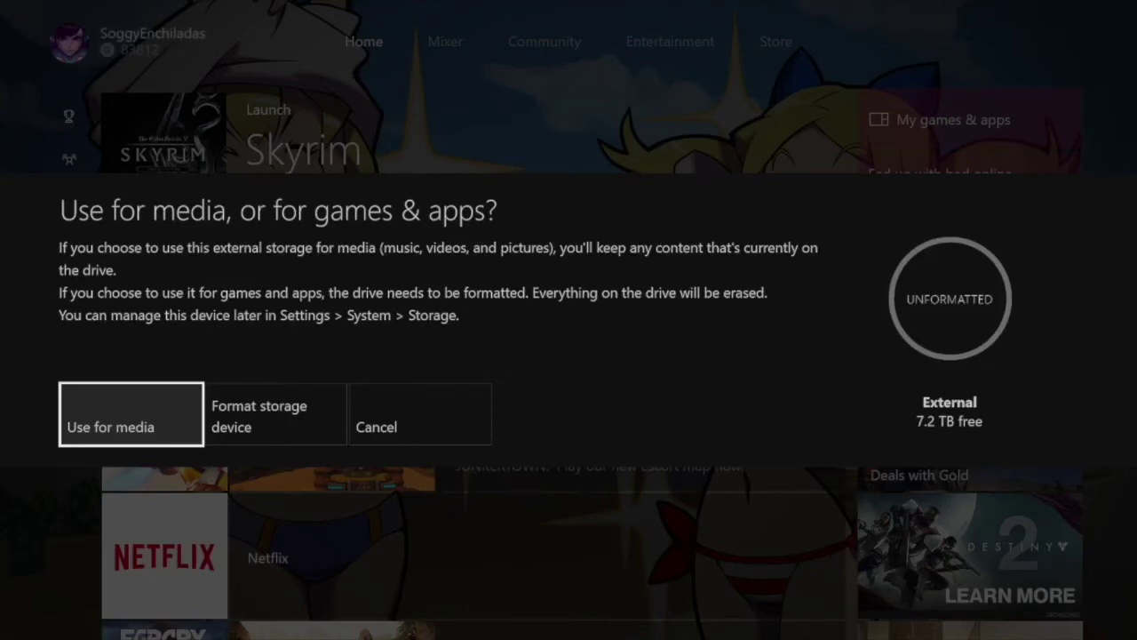
key("Right")
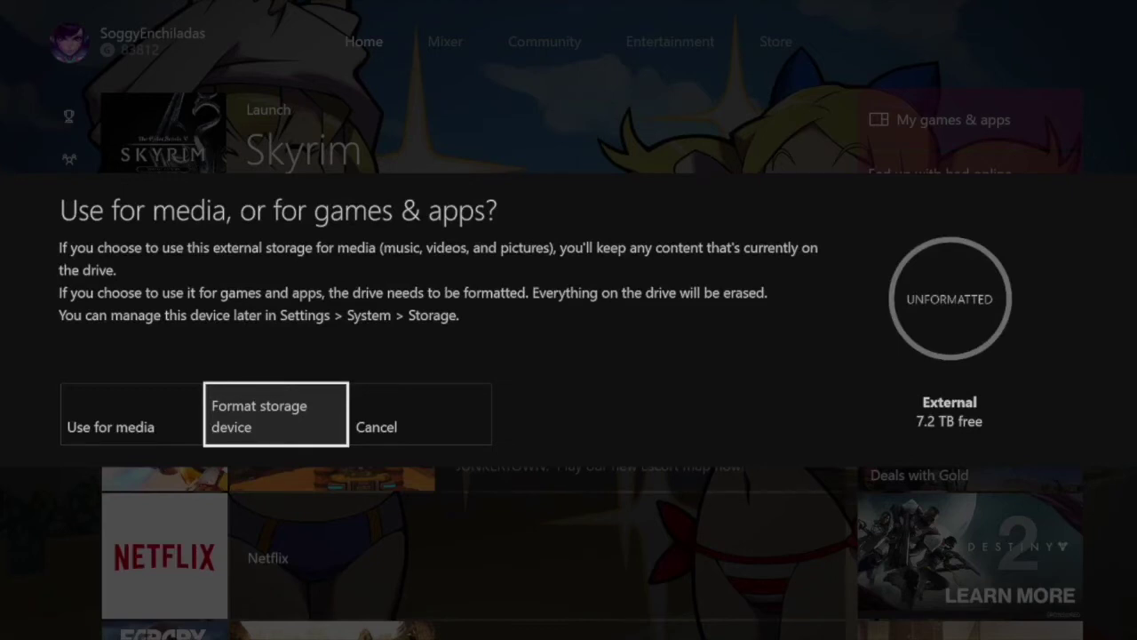
key("Return")
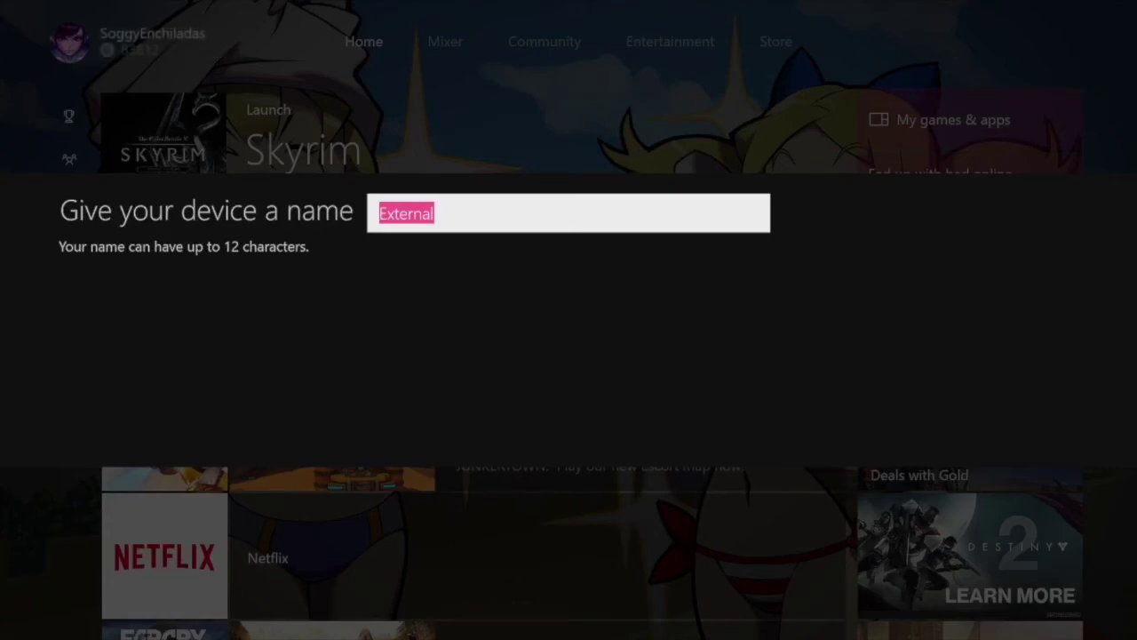
Step: Accept External as the name of the new storage device
key("Return")
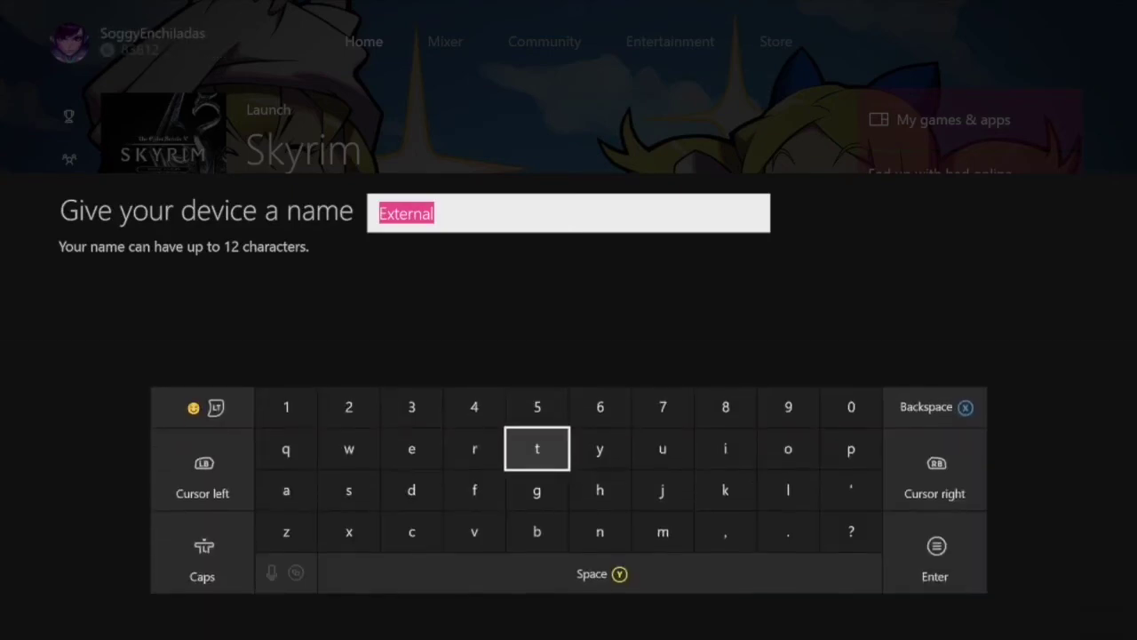
key("Right")
key("Right")
key("Return")
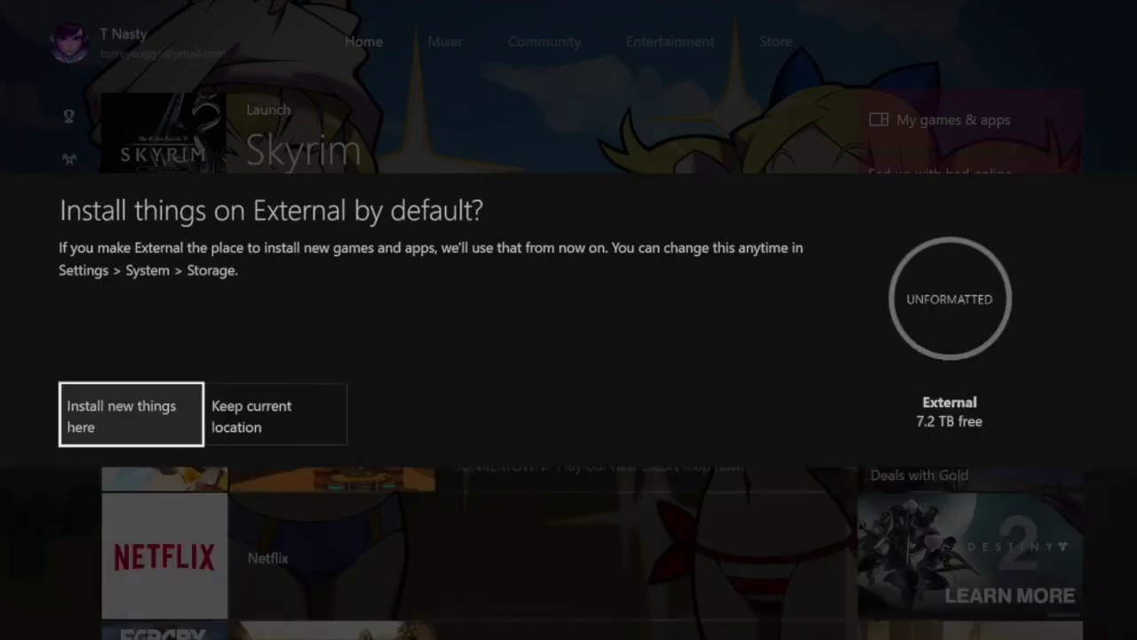
Step: Make the new External drive the default install location for new games and apps
key("Right")
key("Left")
key("Return")
key("Right")
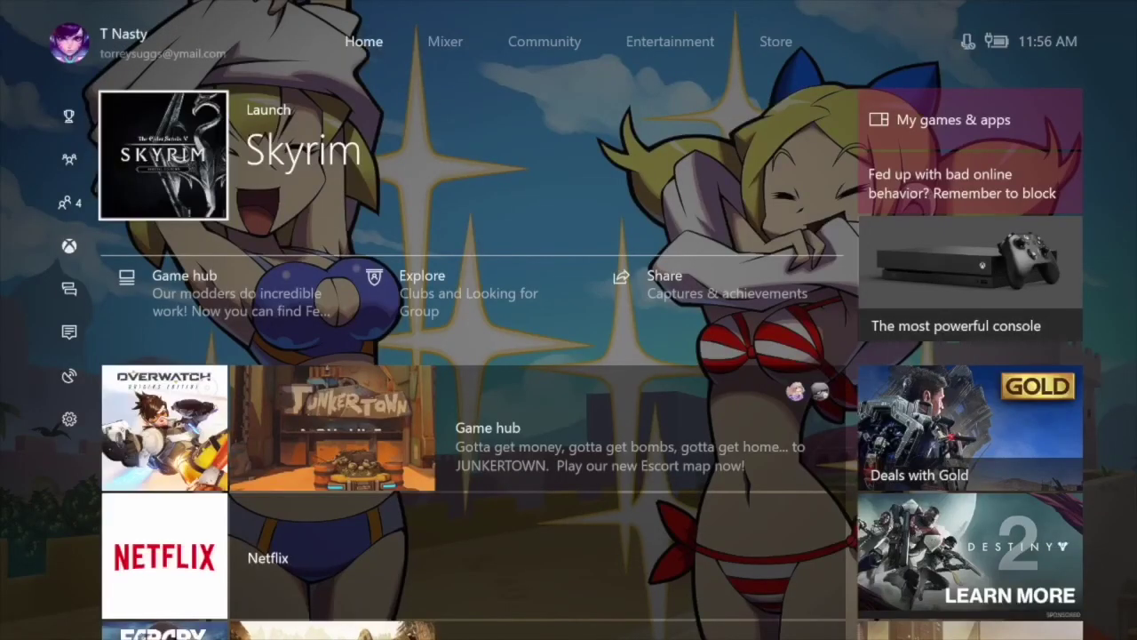
Step: Open the Games & apps collection
key("super")
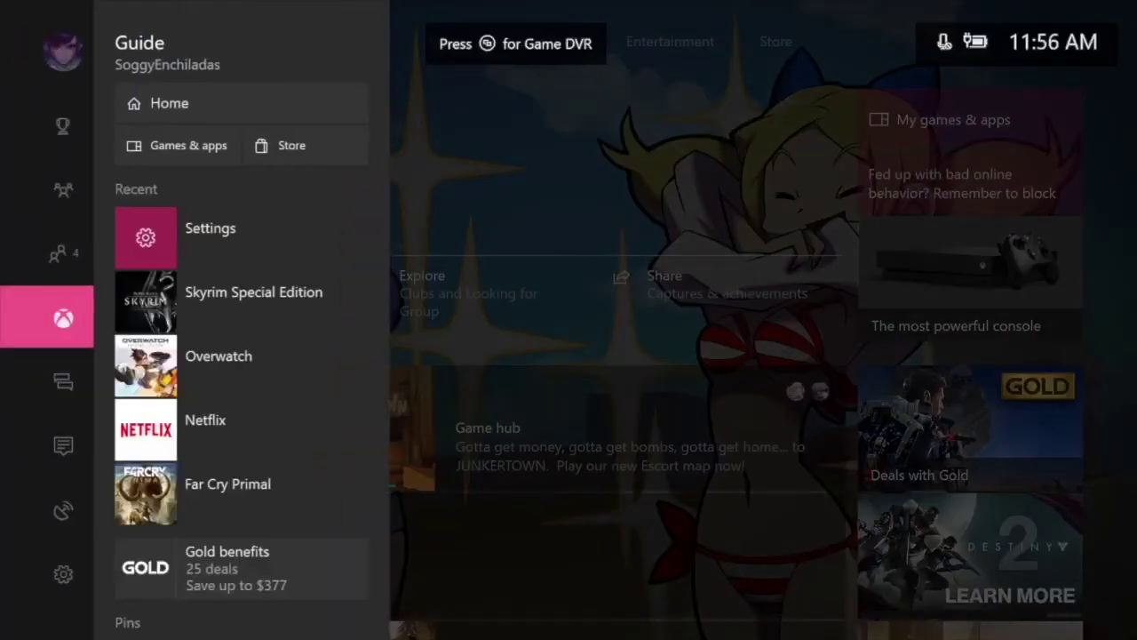
key("Down")
key("Down")
key("Escape")
key("Right")
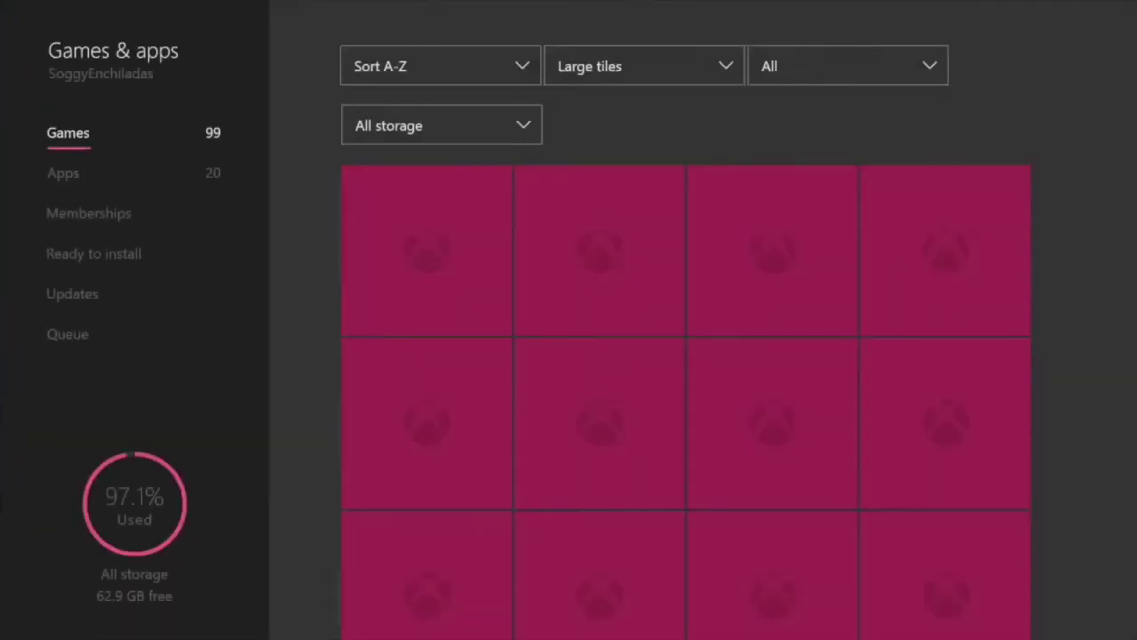
Step: Look through the collection's categories, including Ready to install, Updates and Queue
key("Down")
key("Down")
key("Down")
key("Down")
key("Down")
key("Up")
key("Up")
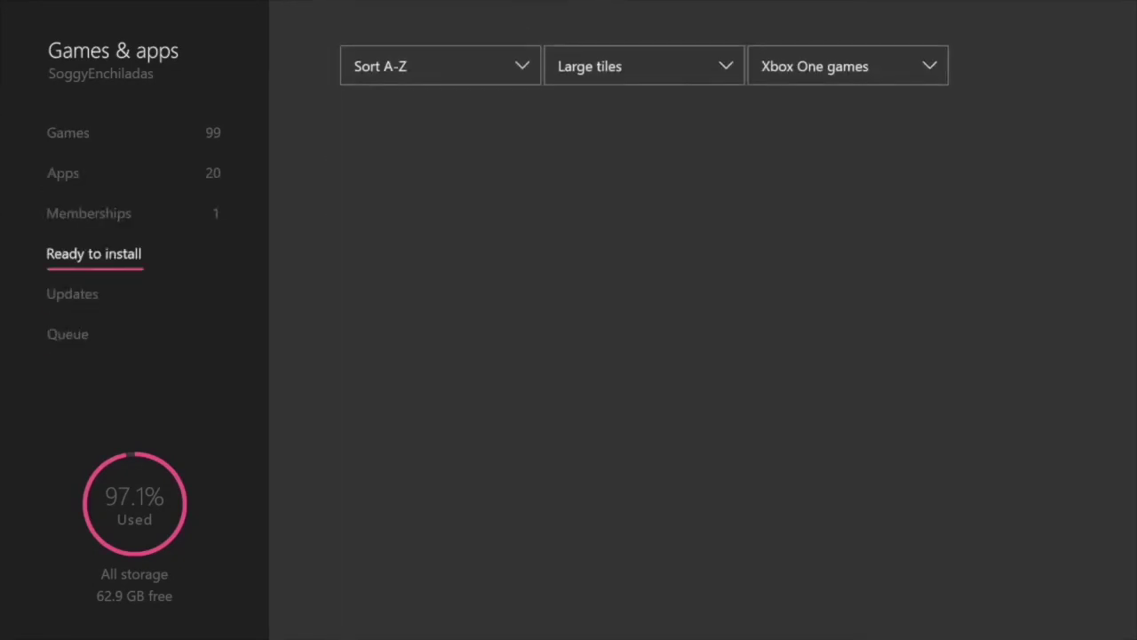
key("Right")
key("Left")
key("Down")
key("Down")
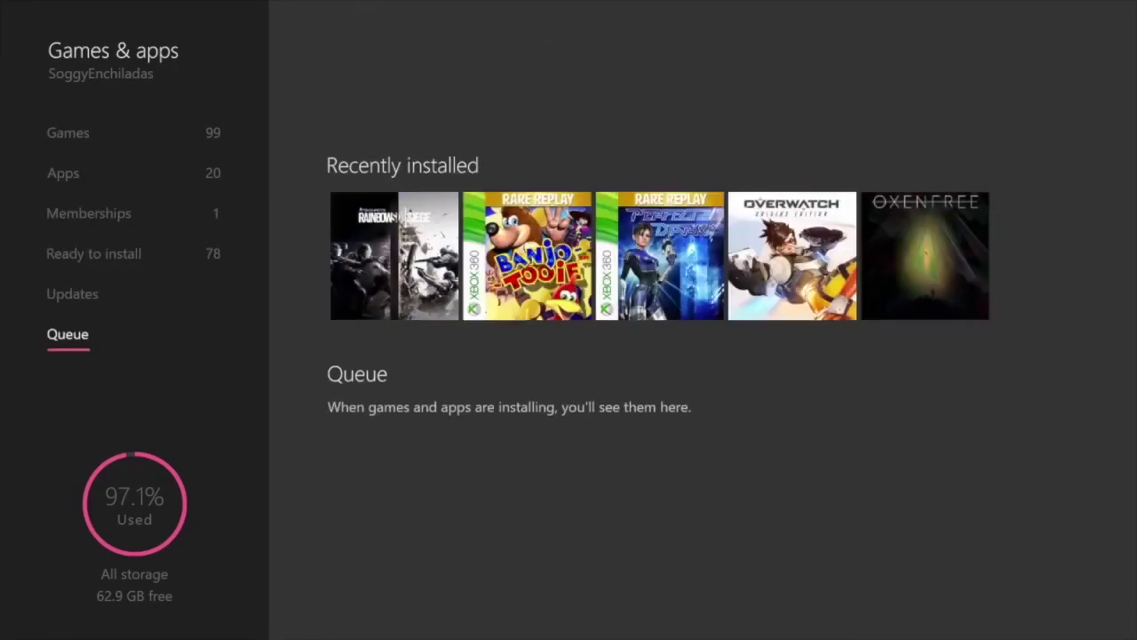
key("Right")
key("Left")
key("Up")
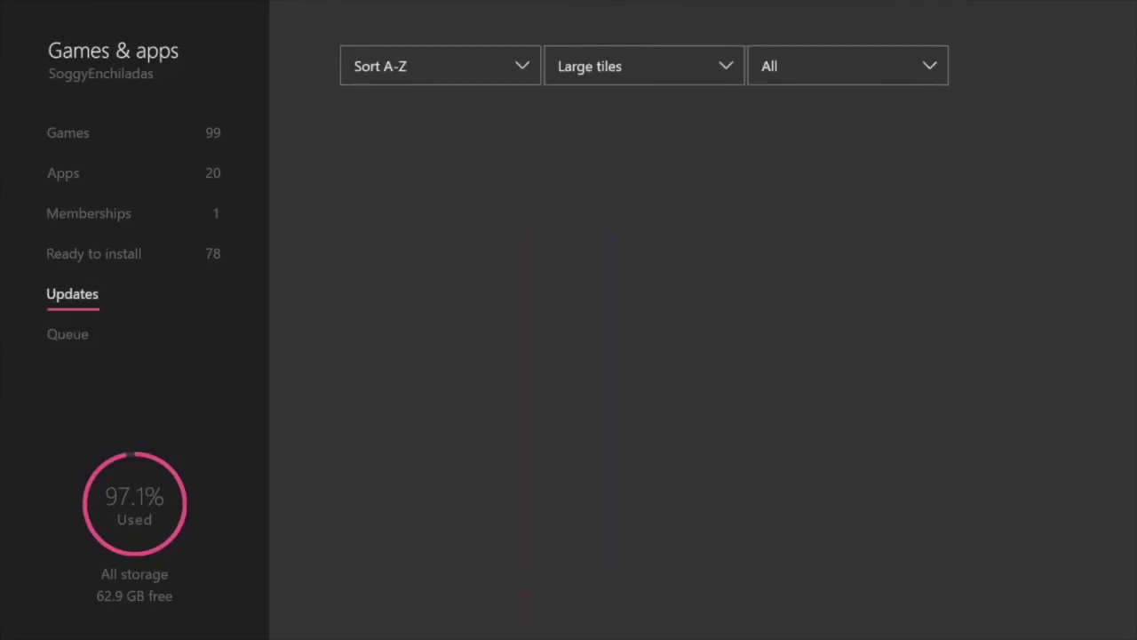
key("super")
key("Escape")
key("Down")
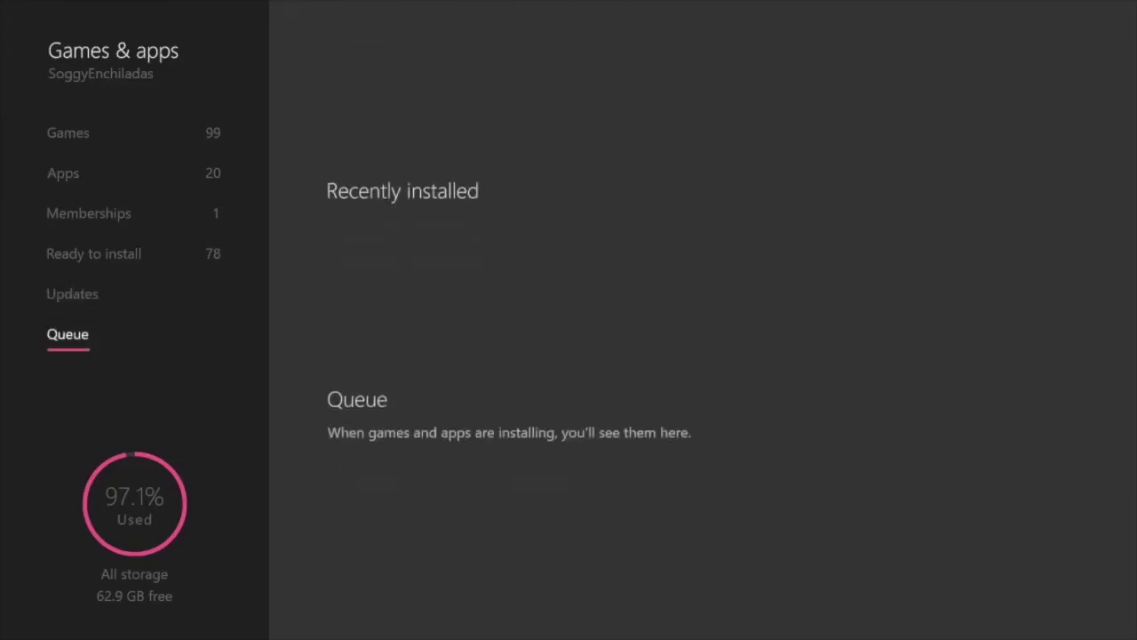
key("super")
key("Down")
key("Down")
key("Down")
key("Down")
key("Right")
key("Down")
key("Down")
key("Escape")
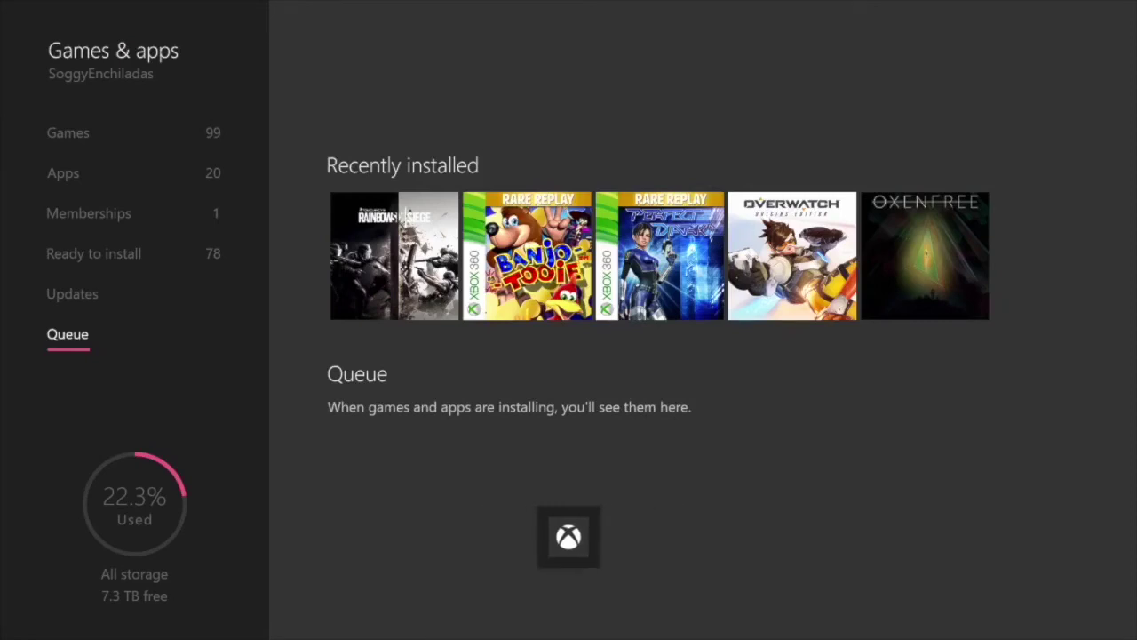
Step: Filter the installed games list by each of the two External drives in turn
key("Up")
key("Up")
key("Up")
key("Up")
key("Up")
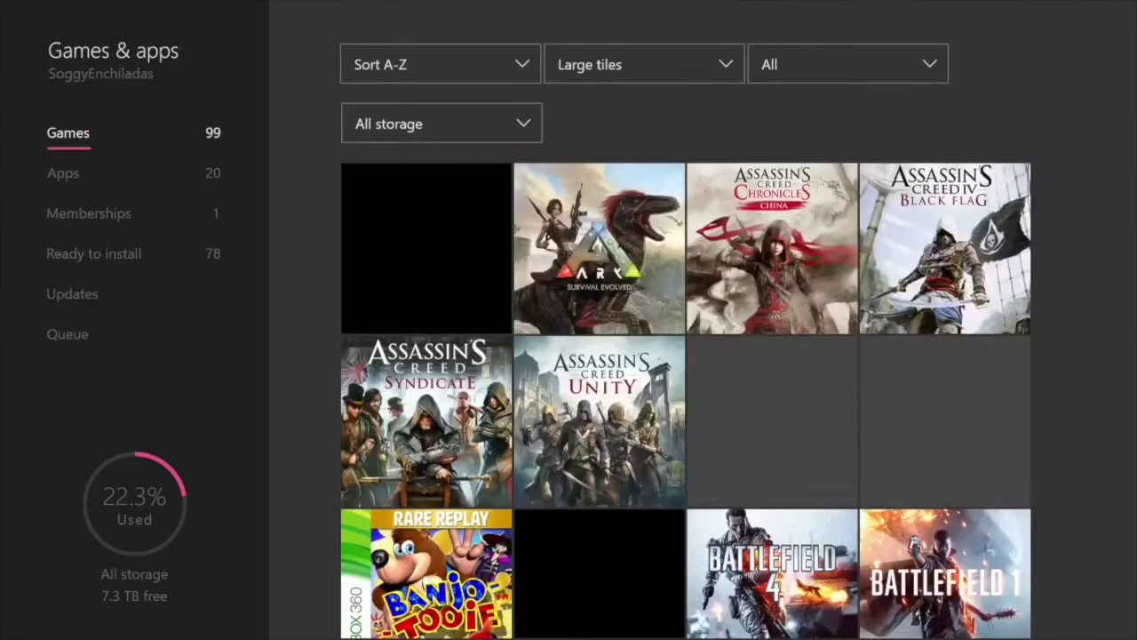
key("Right")
key("Up")
key("Return")
key("Up")
key("Up")
key("Return")
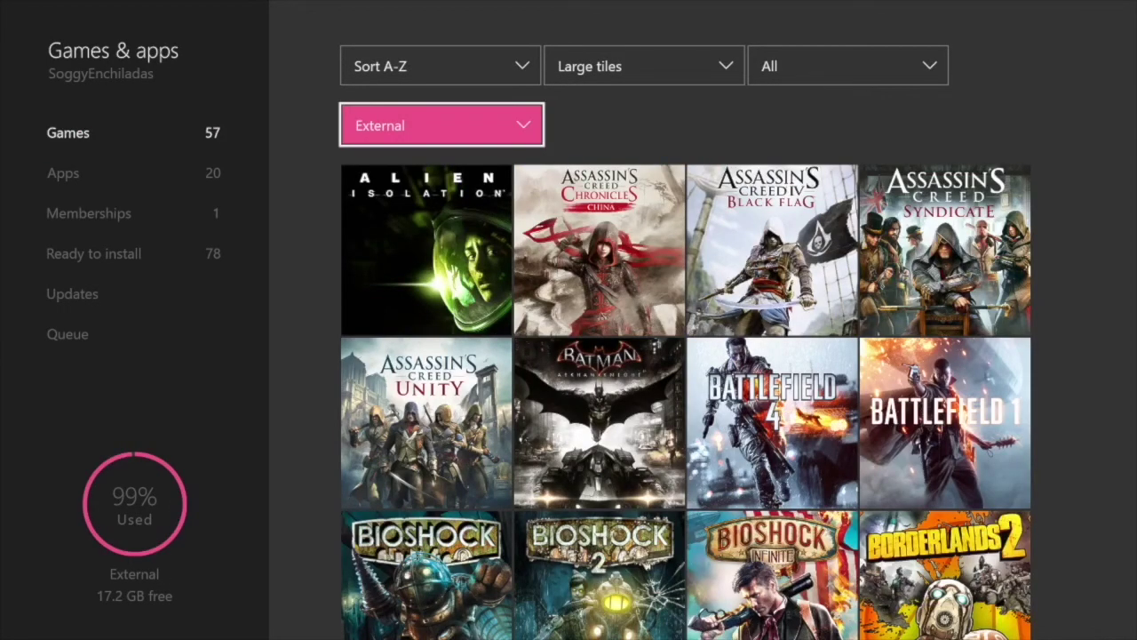
key("Return")
key("Return")
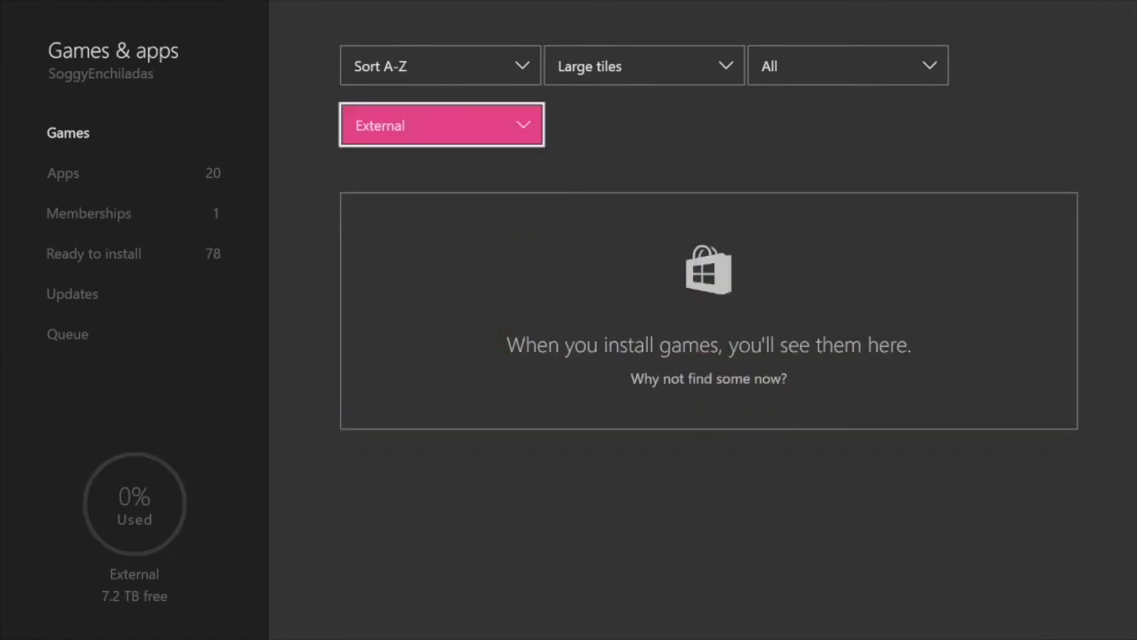
Step: Set the games list's storage filter back to All storage and return to the home screen
key("Return")
key("Up")
key("Up")
key("Up")
key("Escape")
key("Return")
key("Up")
key("Up")
key("Up")
key("Return")
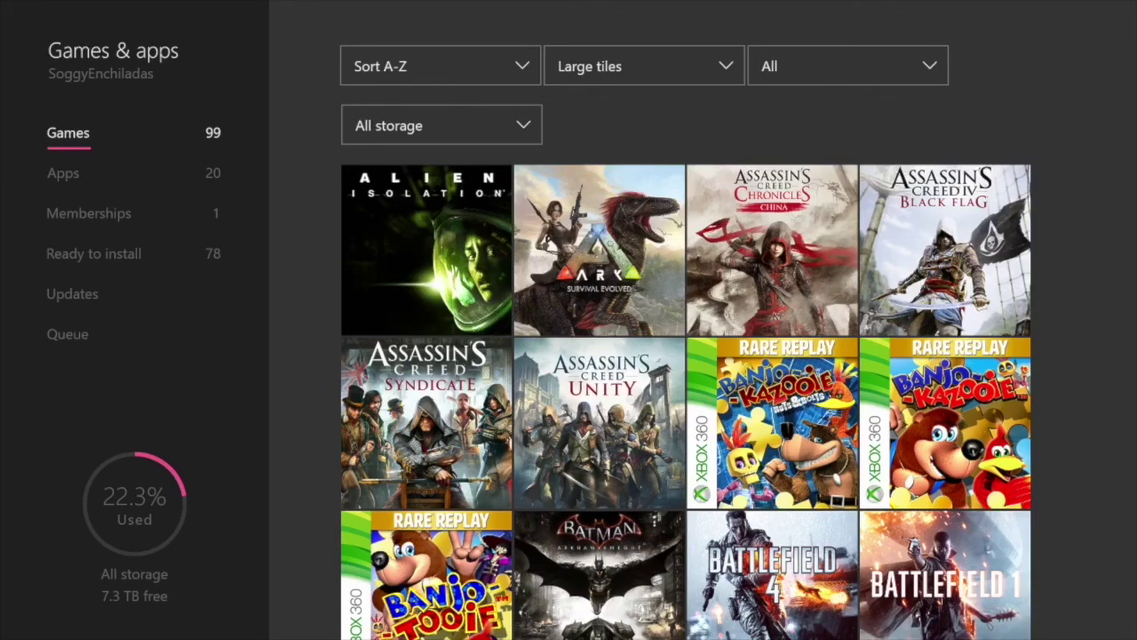
key("Escape")
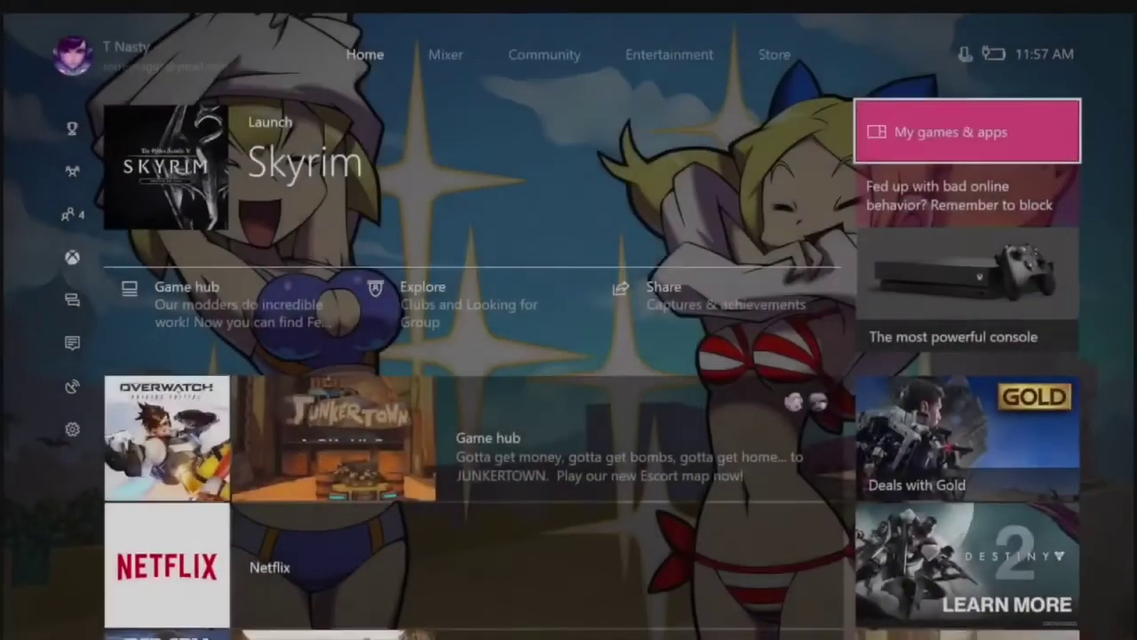